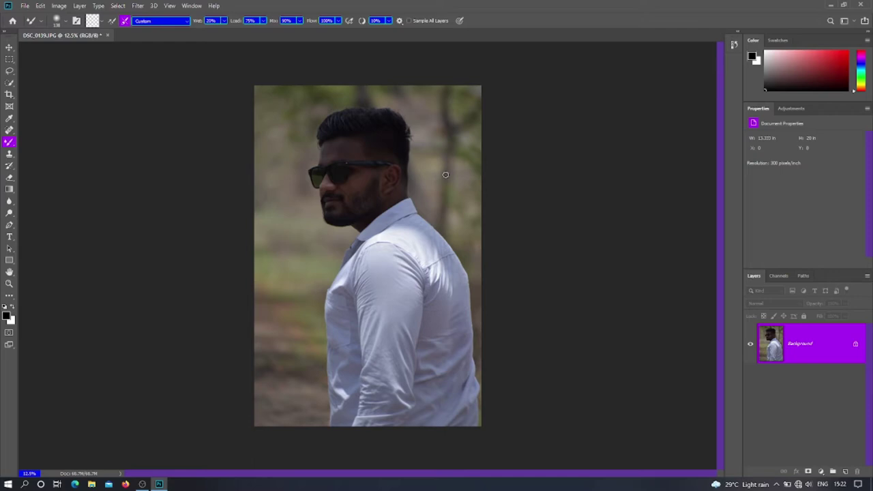
Widen the side panel dock and duplicate the Background layer into a Background copy
key("a")
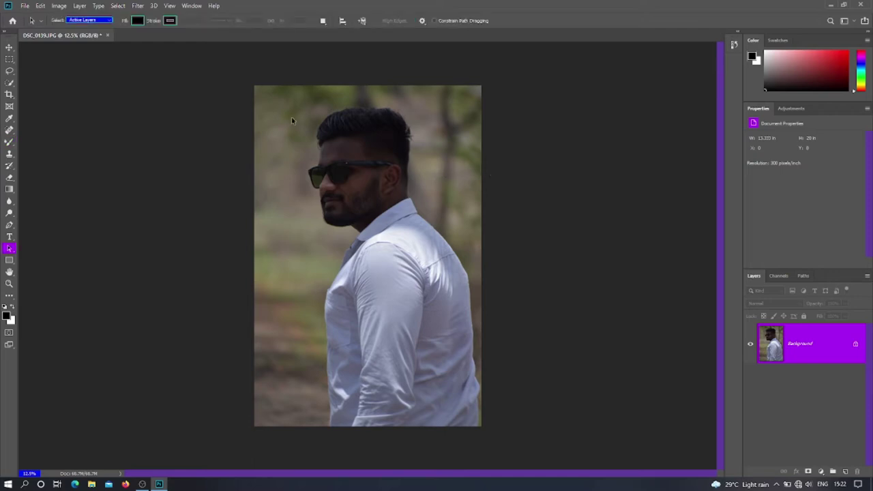
scroll(365, 177, "down", 2)
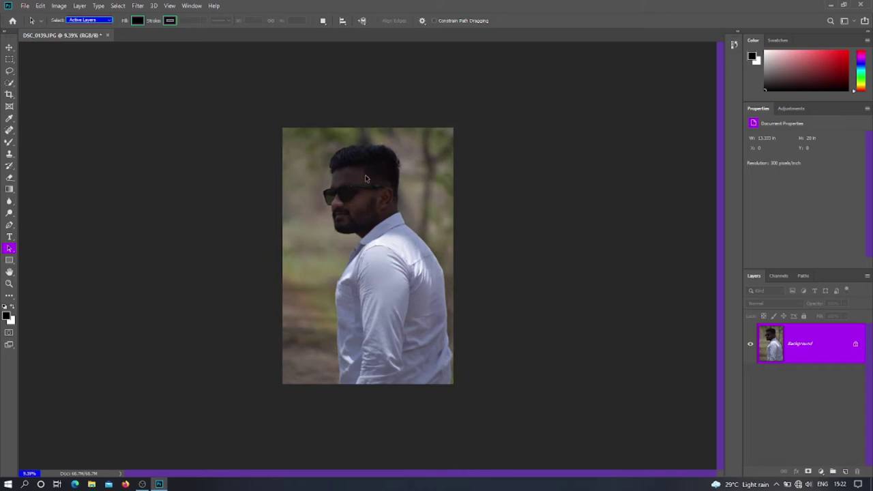
scroll(365, 188, "up", 4)
scroll(361, 171, "up", 2)
scroll(354, 137, "up", 1)
scroll(355, 150, "down", 3)
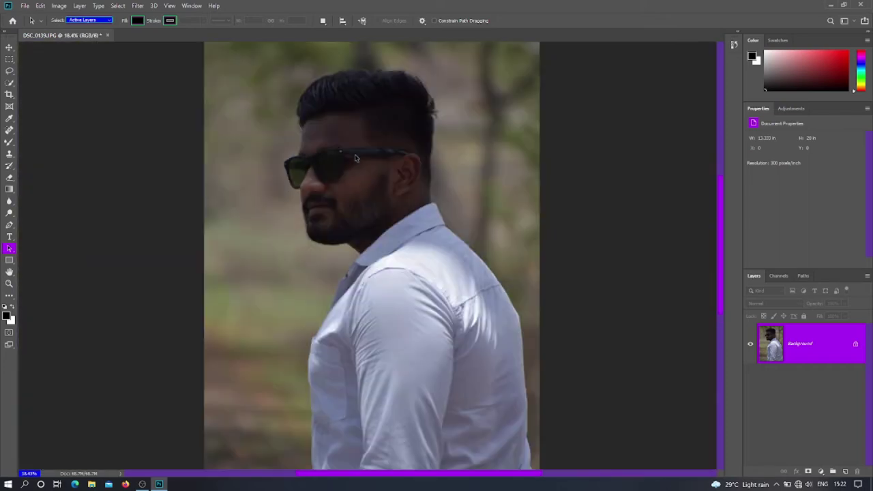
scroll(355, 157, "down", 2)
scroll(354, 158, "up", 2)
scroll(380, 169, "down", 2)
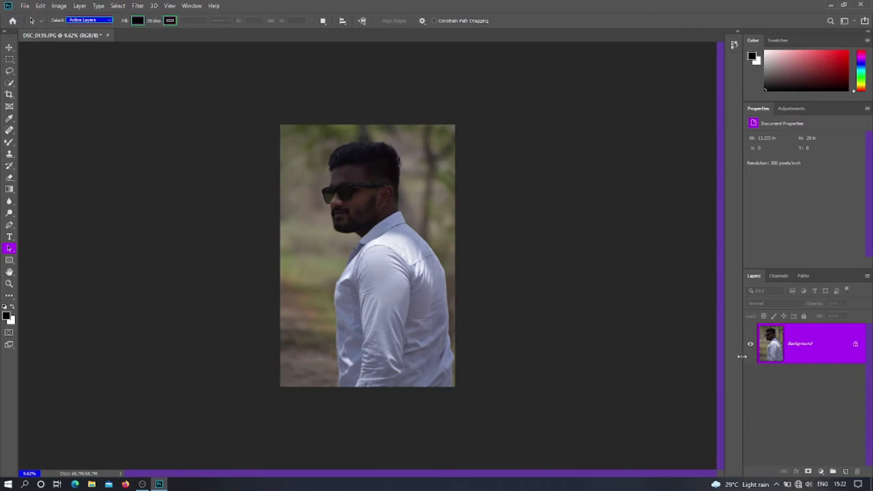
left_click_drag(739, 360, 710, 356)
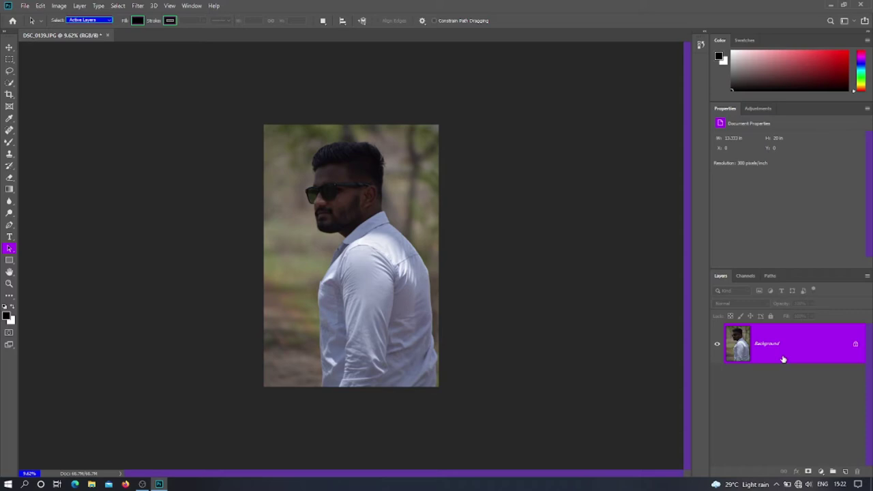
left_click_drag(783, 360, 847, 472)
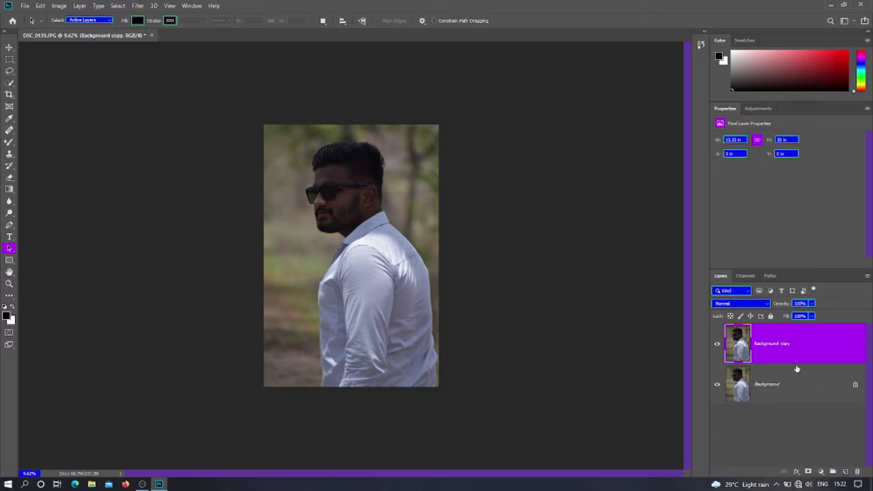
Undo the Background copy, make two Ctrl+J copies of the photo layer, and open Camera Raw Filter
key("ctrl+z")
key("ctrl+j")
key("ctrl+j")
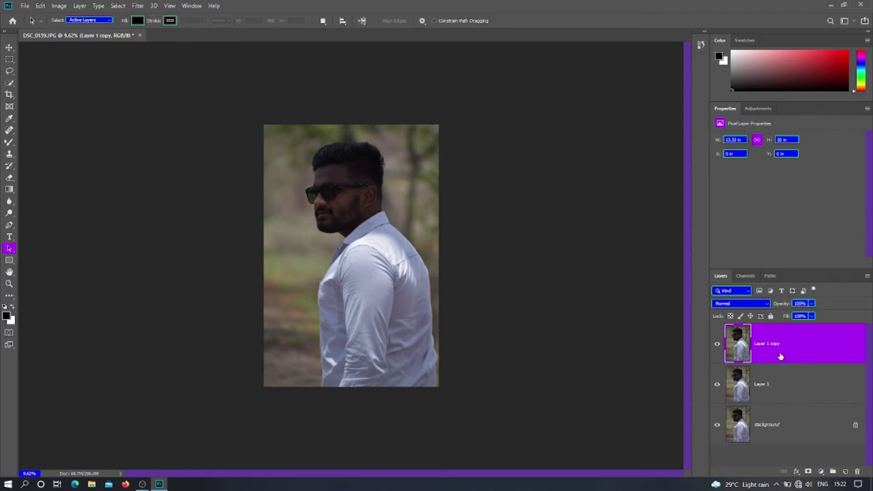
left_click(138, 5)
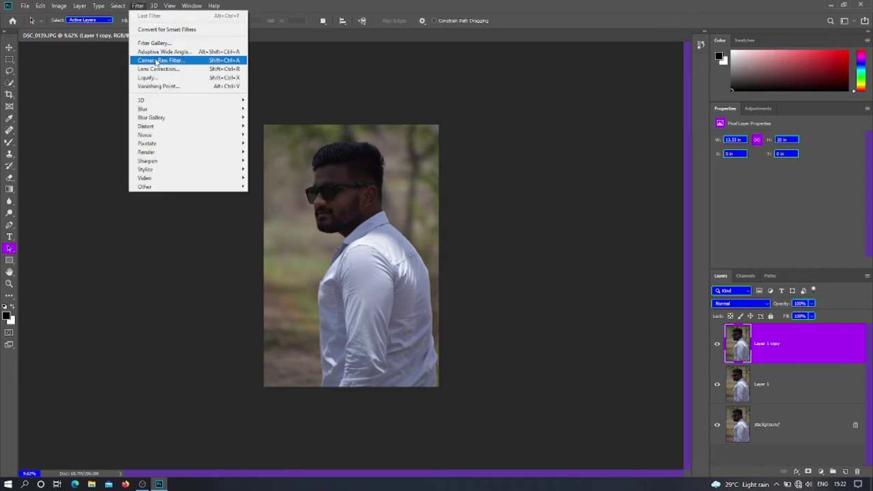
left_click(157, 61)
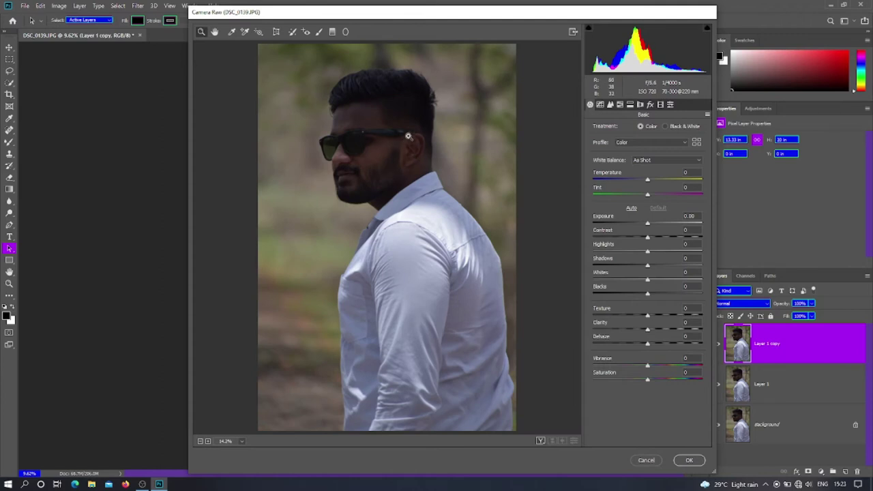
Paint a +1.00 exposure adjustment brush, enlarged to 69, over the man's face and apply it
left_click(319, 32)
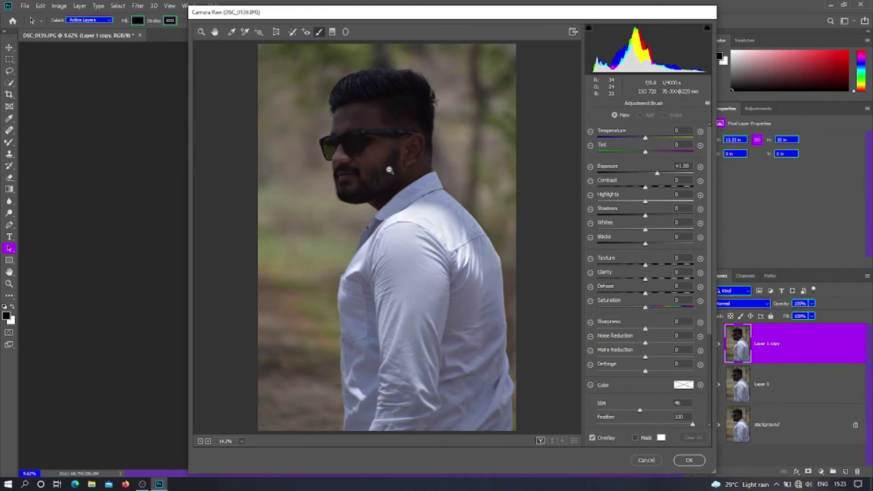
scroll(389, 169, "down", 3)
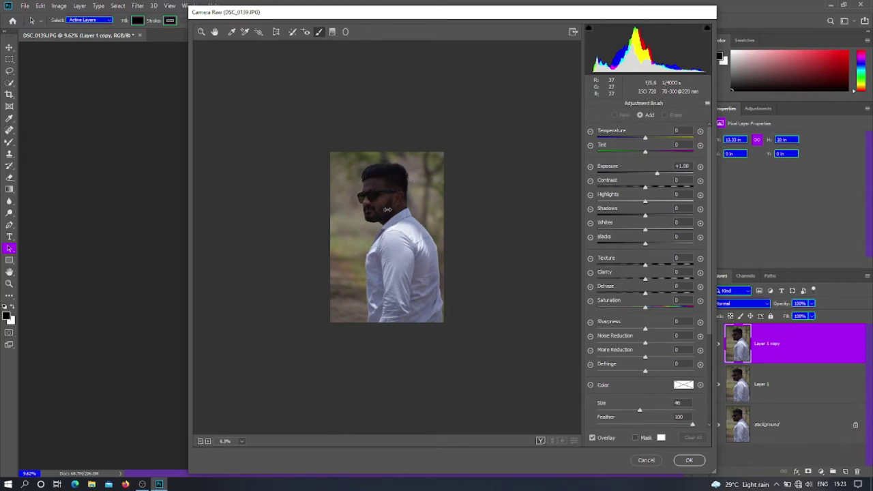
key("bracketright")
key("bracketright")
key("bracketright")
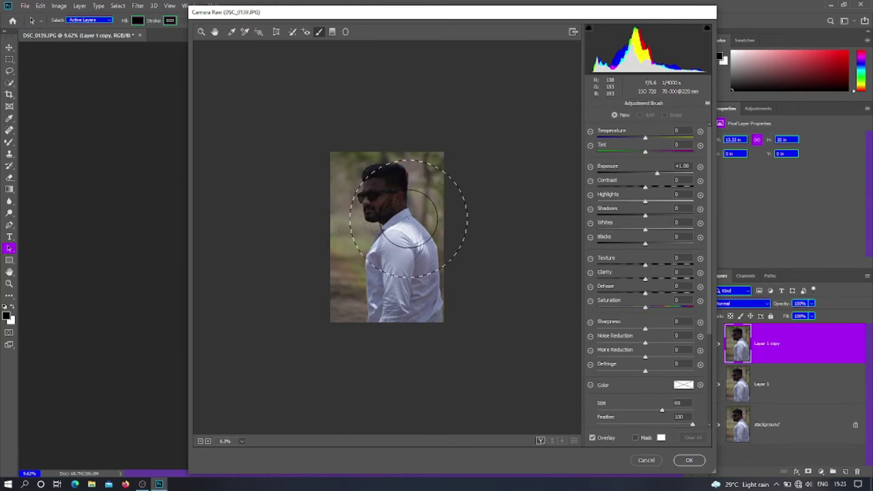
left_click_drag(370, 185, 332, 205)
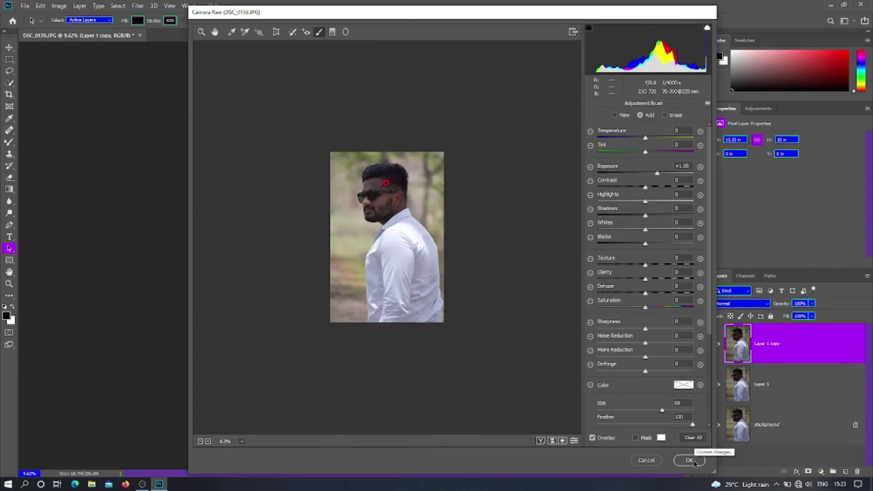
left_click(690, 461)
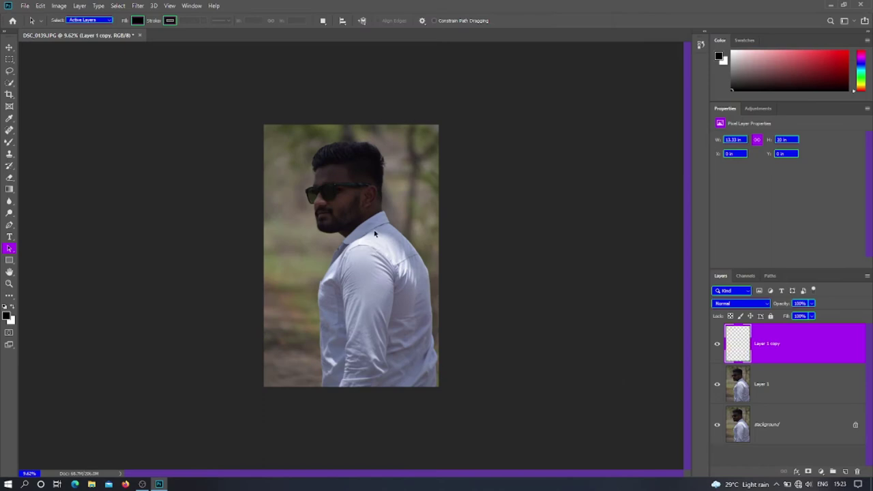
Merge the brightened copy into Layer 1 and duplicate Layer 1 again
scroll(327, 216, "down", 2)
scroll(327, 204, "up", 3)
scroll(285, 116, "up", 3)
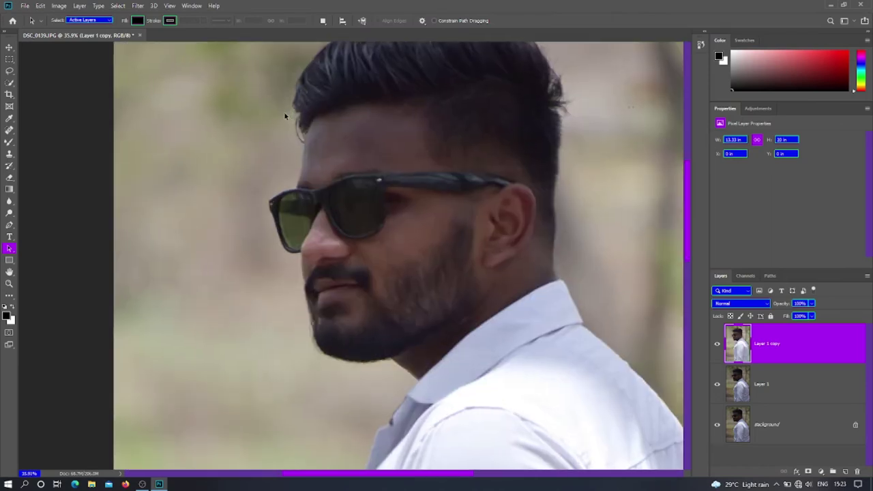
scroll(285, 116, "down", 3)
scroll(300, 129, "down", 1)
scroll(314, 144, "up", 2)
scroll(322, 151, "down", 2)
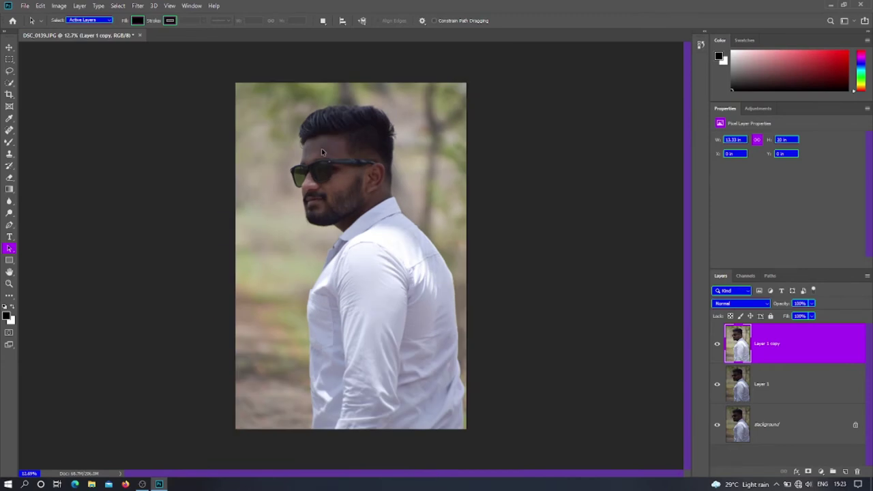
key("ctrl+e")
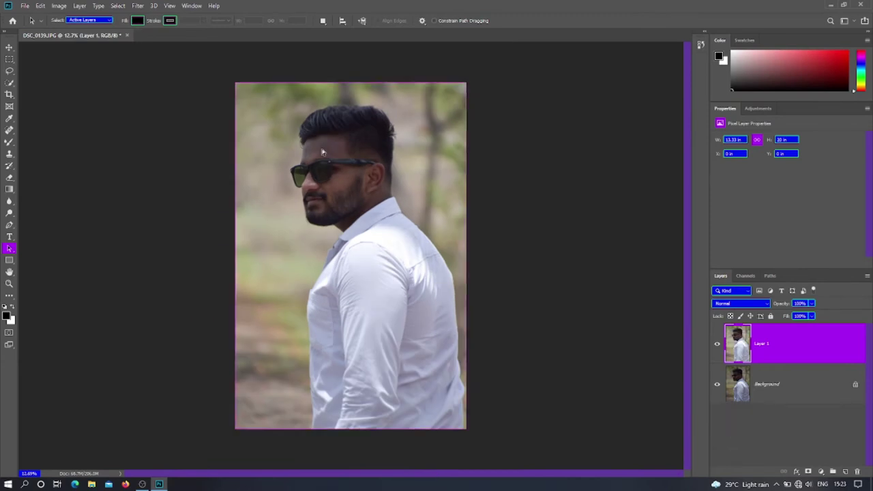
key("ctrl+j")
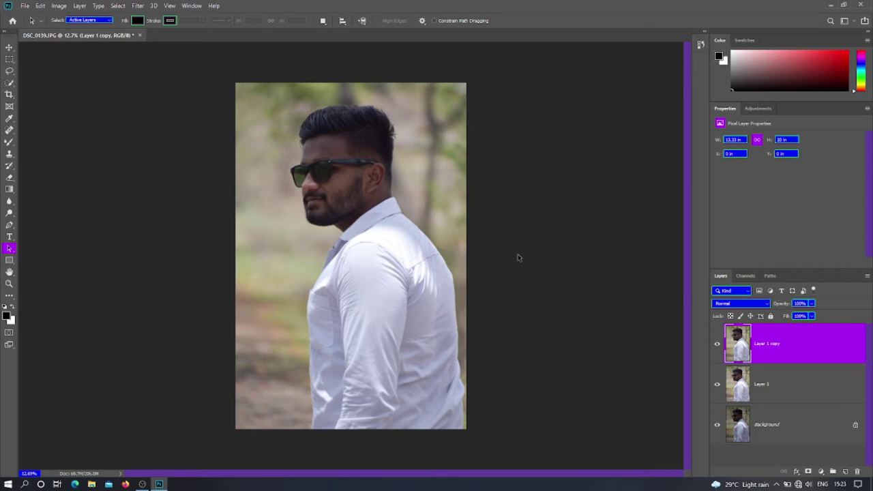
Set the new Layer 1 copy's blend mode to Vivid Light
left_click(764, 305)
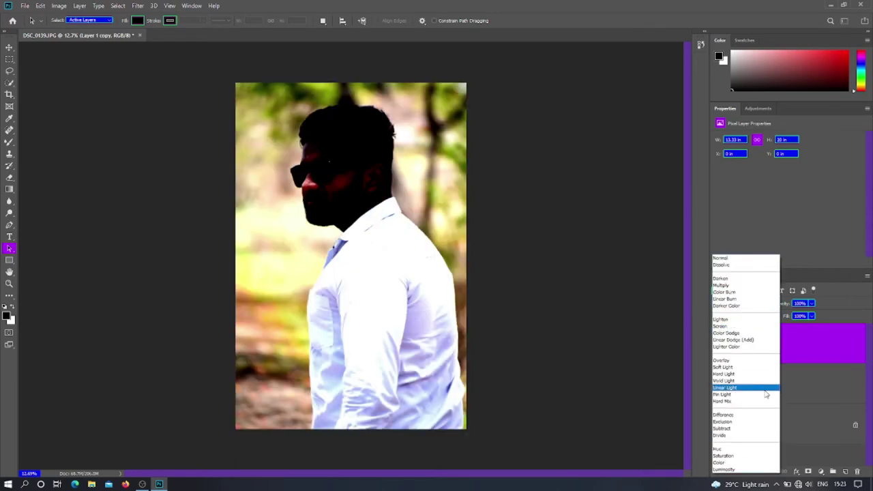
left_click(757, 381)
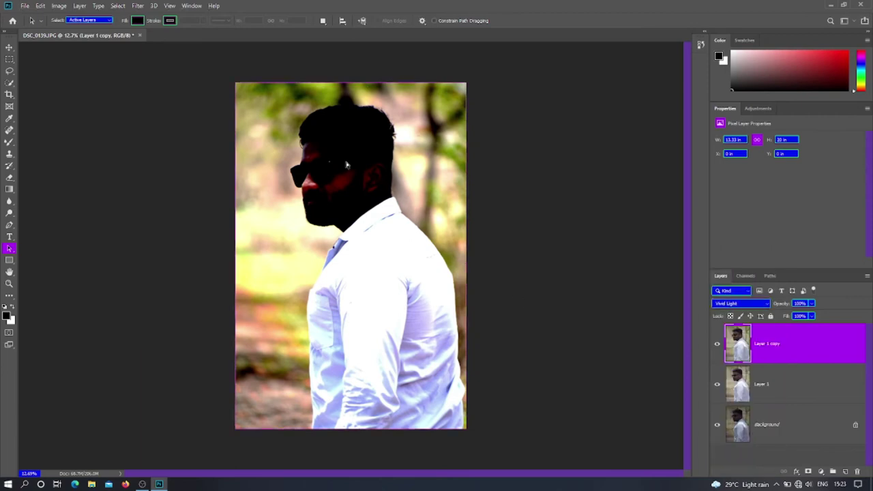
left_click(65, 9)
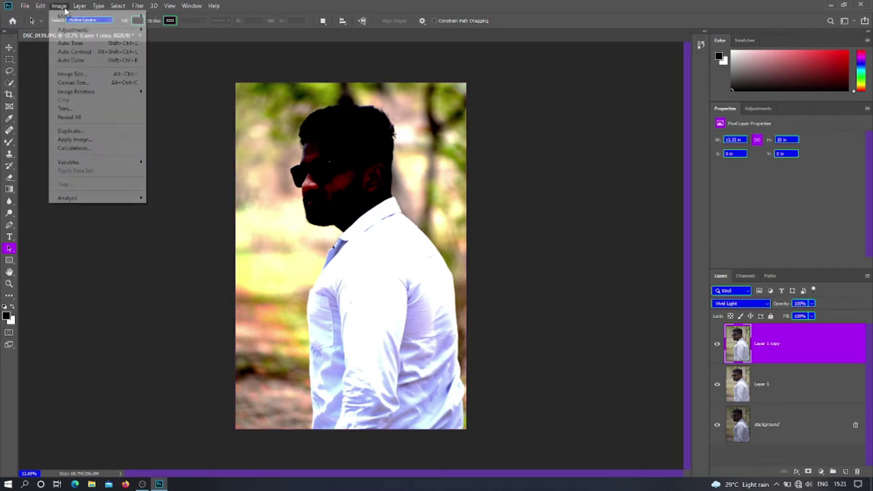
mouse_move(73, 29)
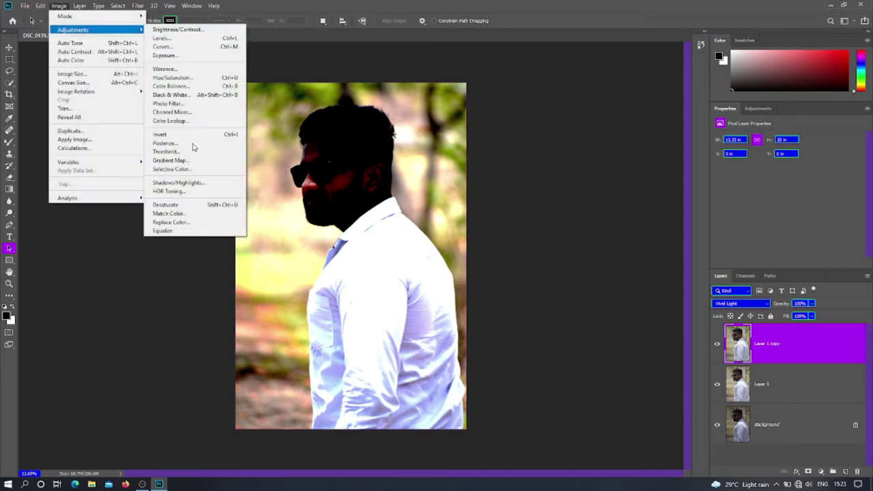
Invert the Vivid Light copy and apply a High Pass filter with a 7.4-pixel radius
left_click(191, 134)
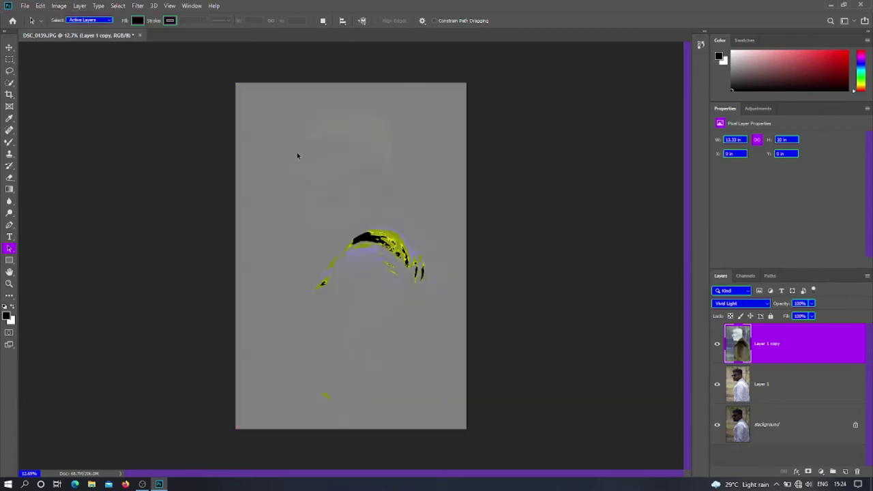
scroll(329, 183, "up", 3)
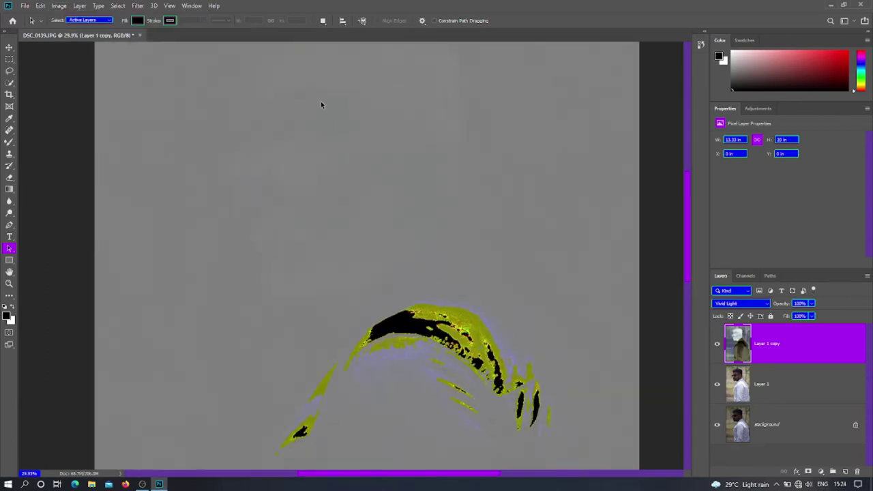
left_click(139, 7)
mouse_move(184, 186)
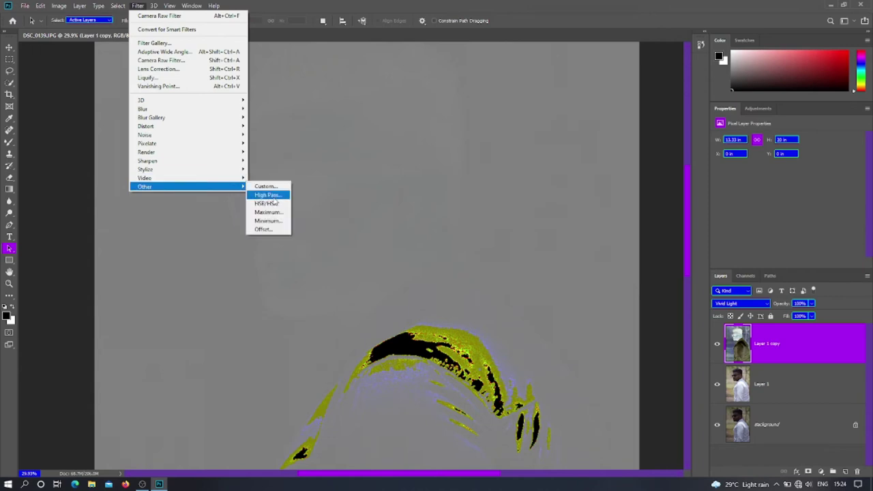
left_click(267, 195)
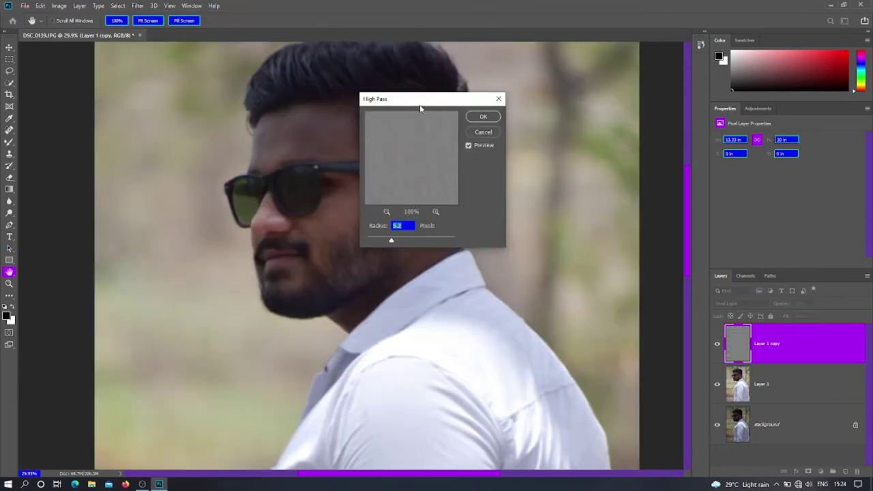
left_click_drag(423, 102, 555, 147)
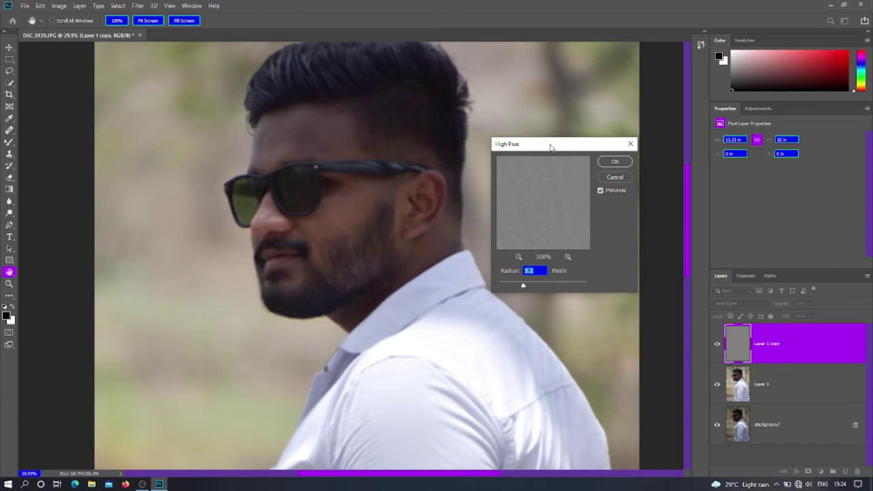
left_click_drag(524, 288, 528, 287)
left_click(610, 164)
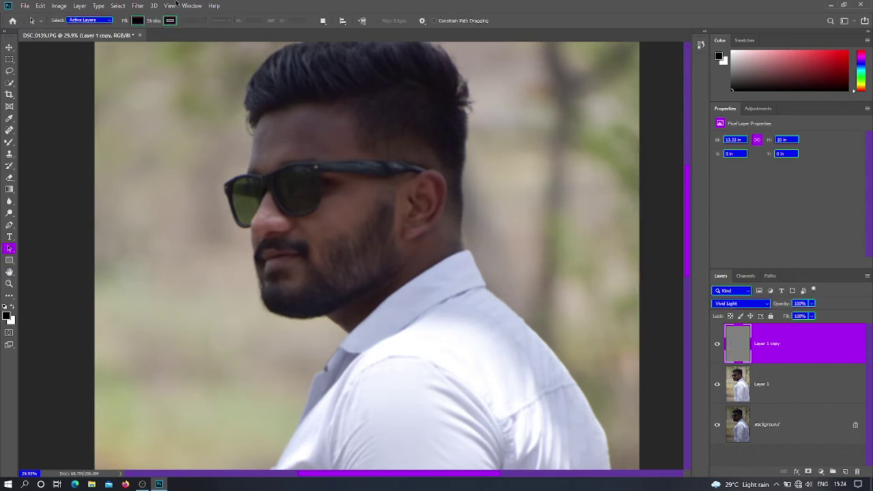
left_click(139, 6)
mouse_move(143, 109)
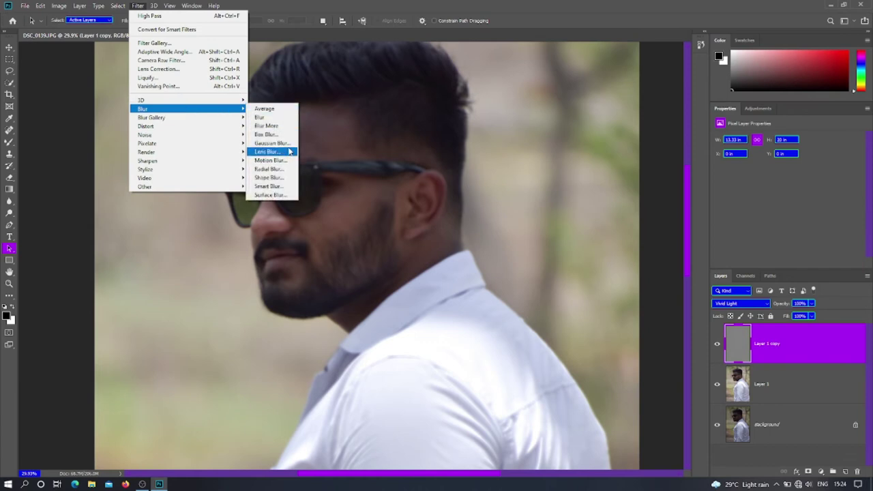
Apply a Gaussian Blur with a 1-pixel radius to Layer 1 copy
left_click(285, 143)
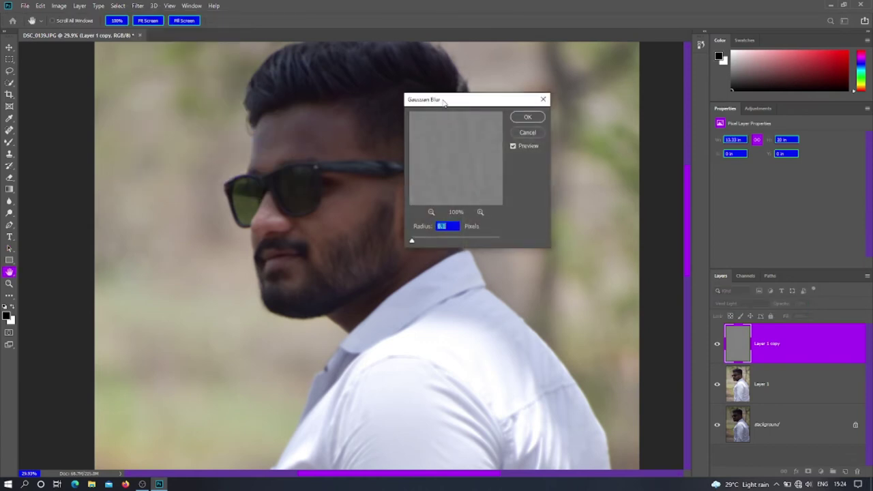
left_click_drag(443, 102, 505, 107)
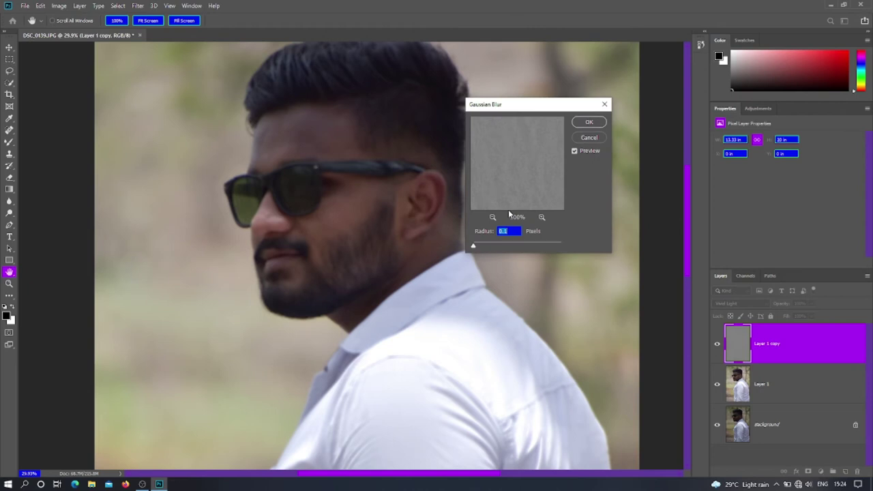
type("1")
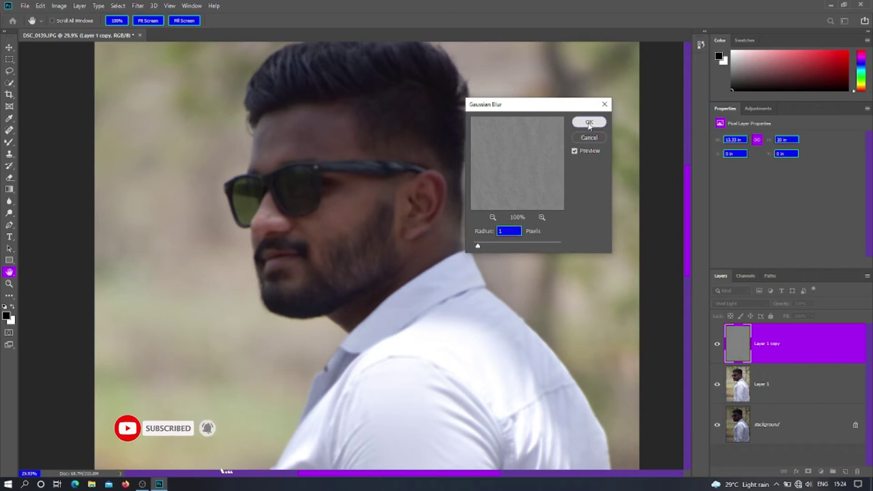
left_click(589, 122)
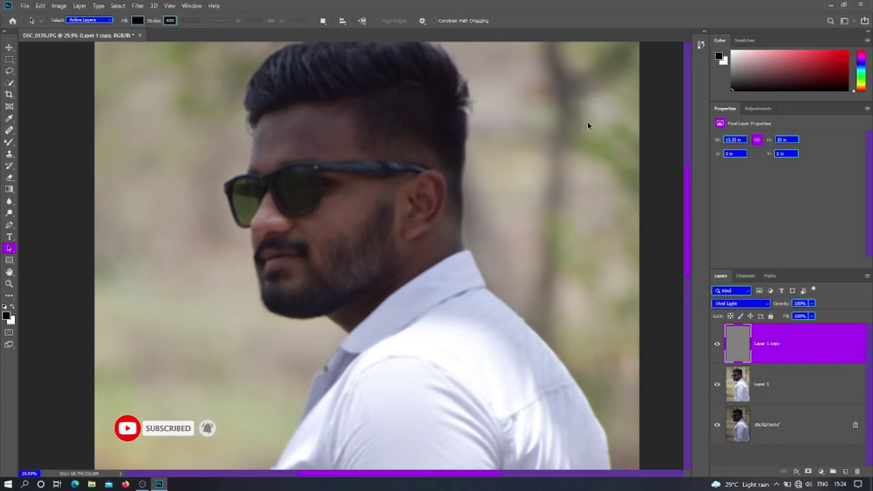
Set Layer 1 copy's Brightness to 30 and add a white layer mask
left_click(57, 7)
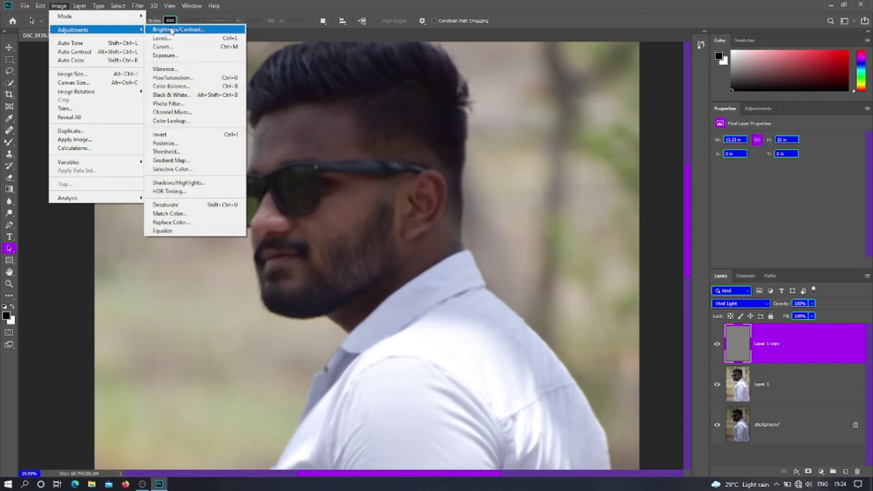
left_click(174, 30)
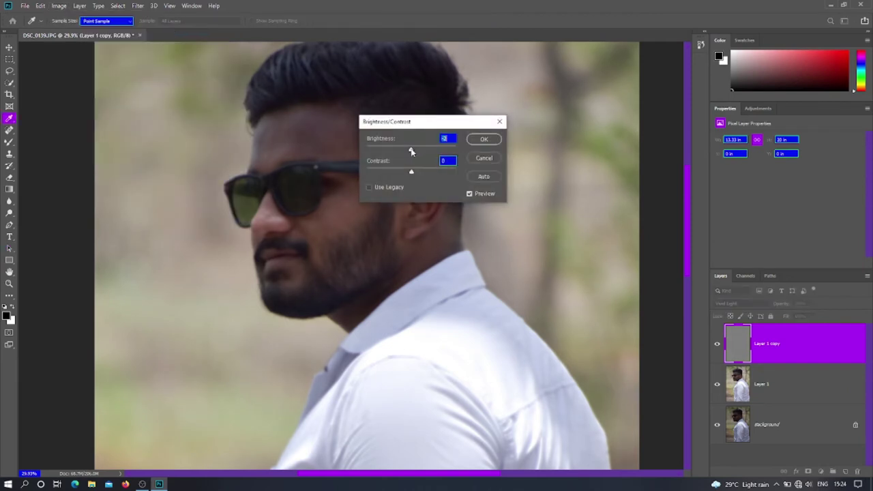
left_click_drag(411, 149, 422, 153)
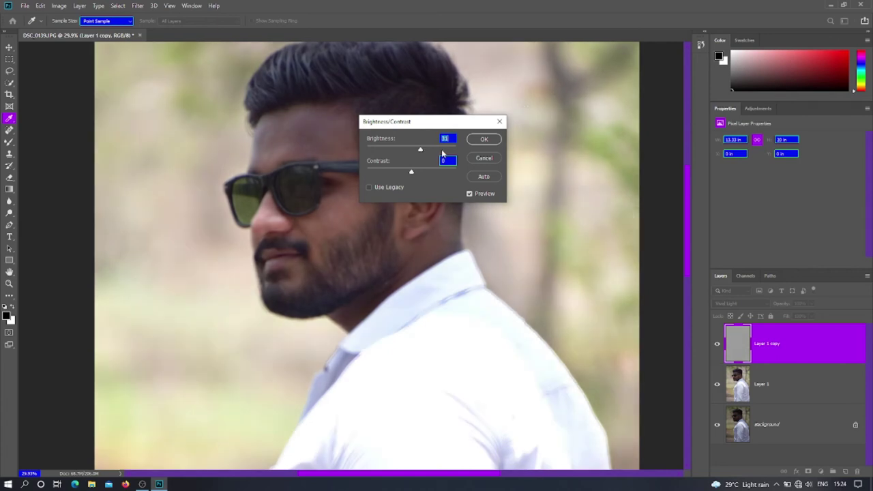
type("30")
key("Return")
key("a")
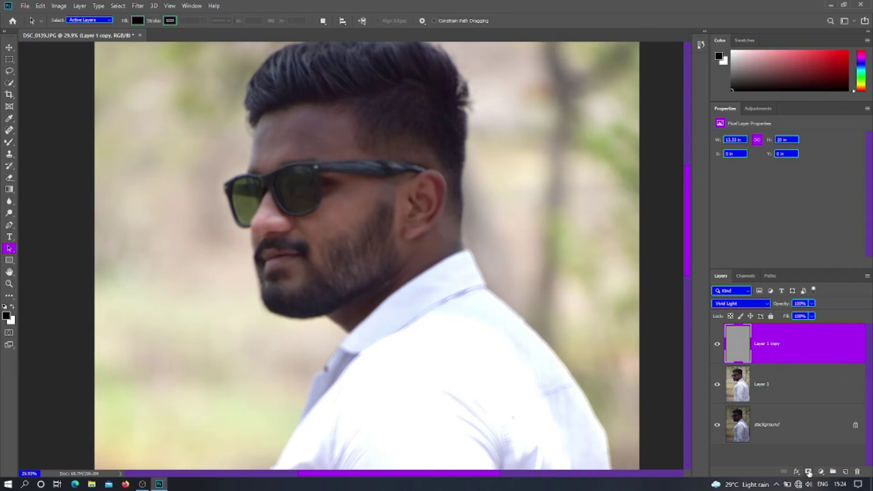
left_click(807, 472)
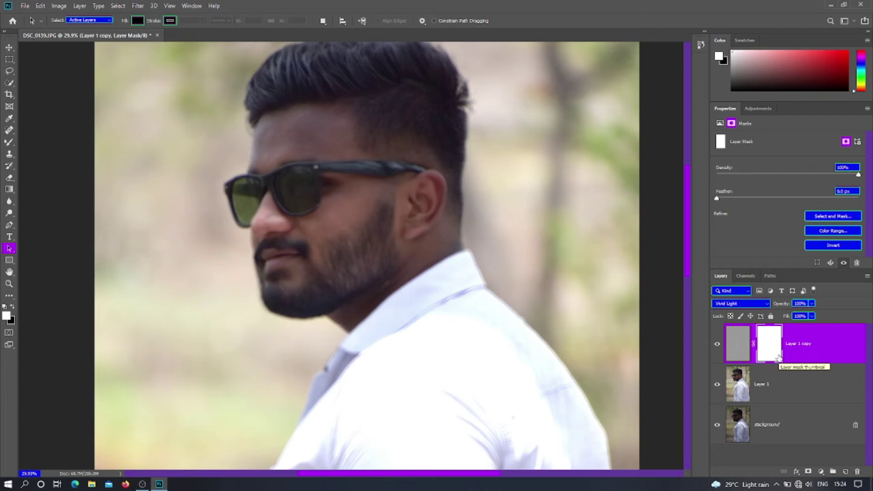
Switch to the regular Brush tool with a soft 214 px tip and zoom toward the forehead
key("b")
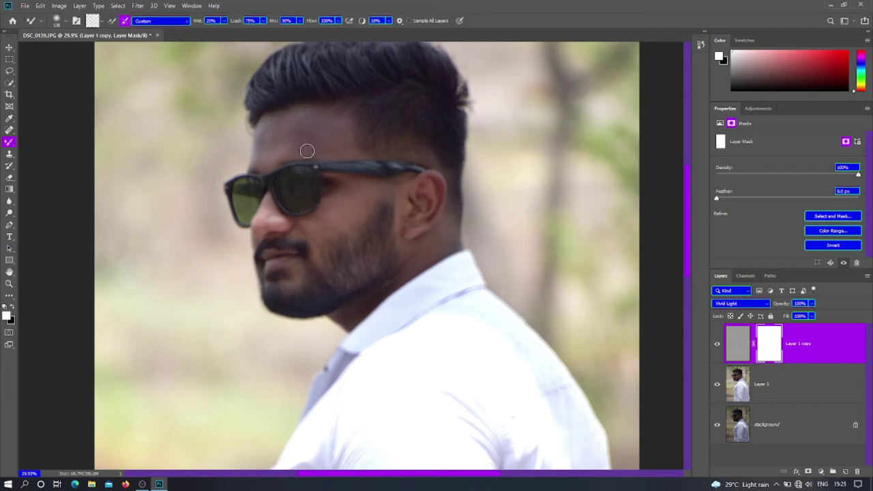
right_click(9, 145)
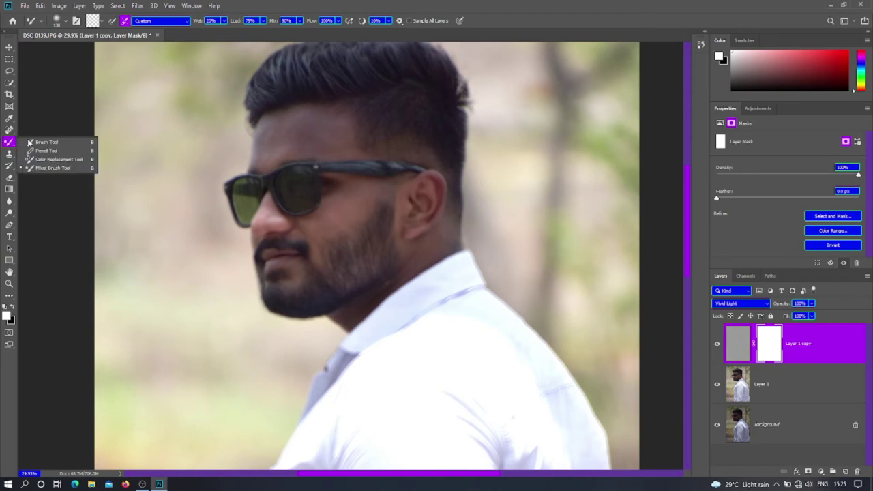
left_click(31, 144)
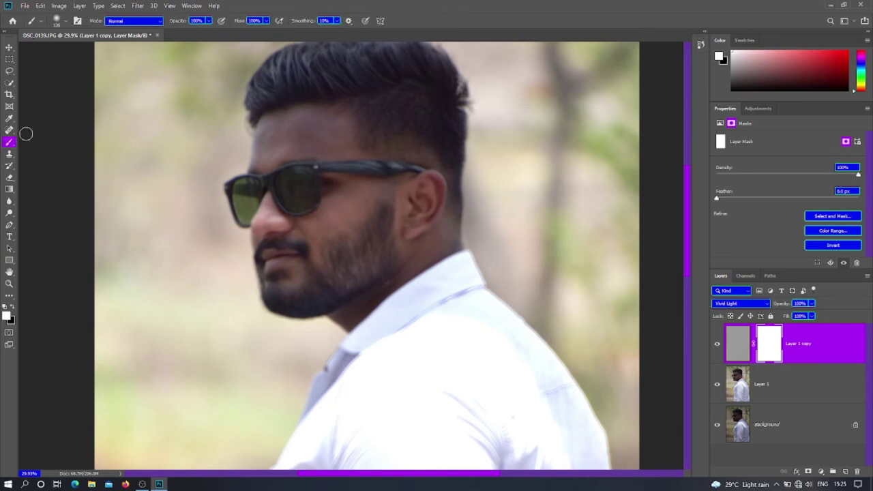
right_click(245, 156, "alt")
left_click_drag(244, 156, 244, 160)
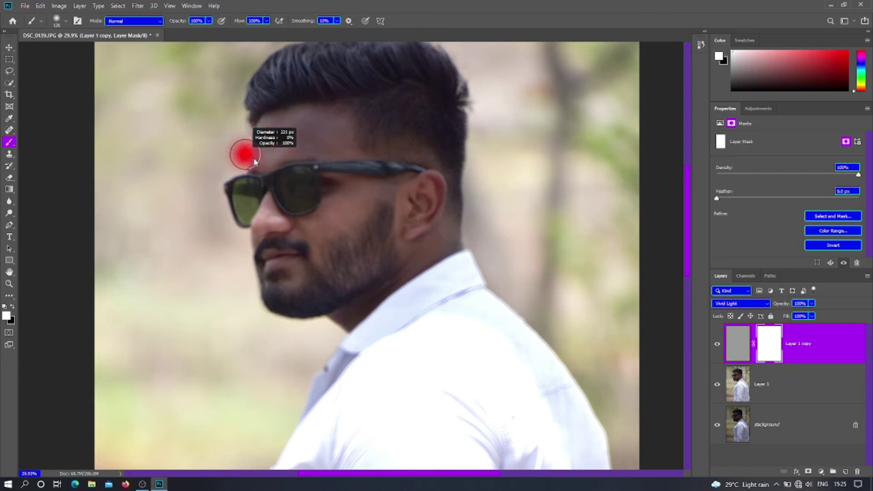
scroll(259, 157, "down", 2)
scroll(293, 153, "up", 4)
scroll(294, 152, "up", 3)
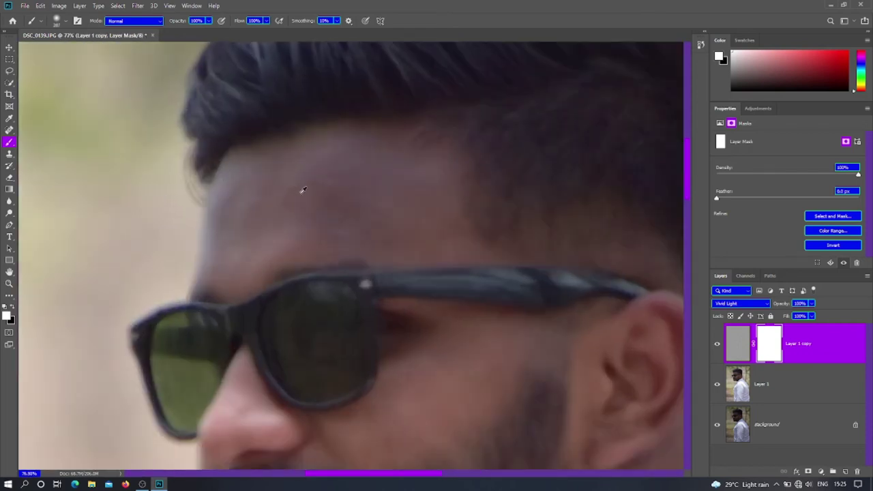
scroll(306, 211, "up", 1)
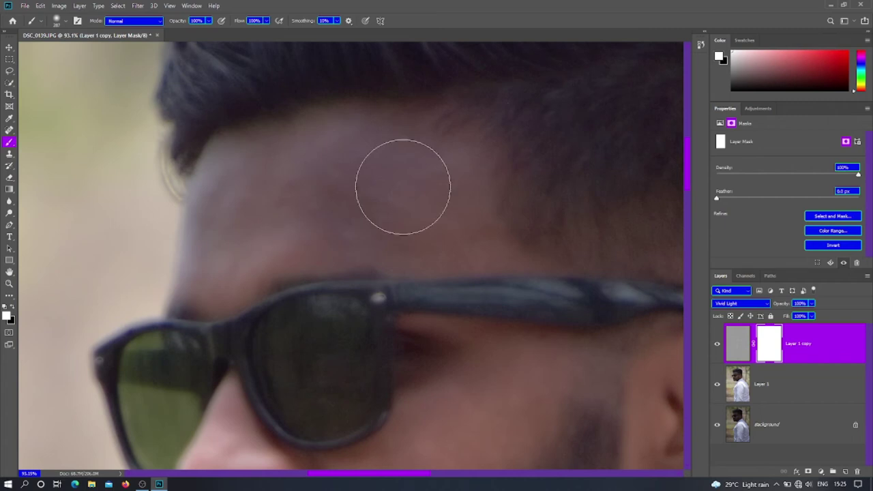
Invert the Layer 1 copy mask to black and shrink the brush to about 124 px
left_click(58, 5)
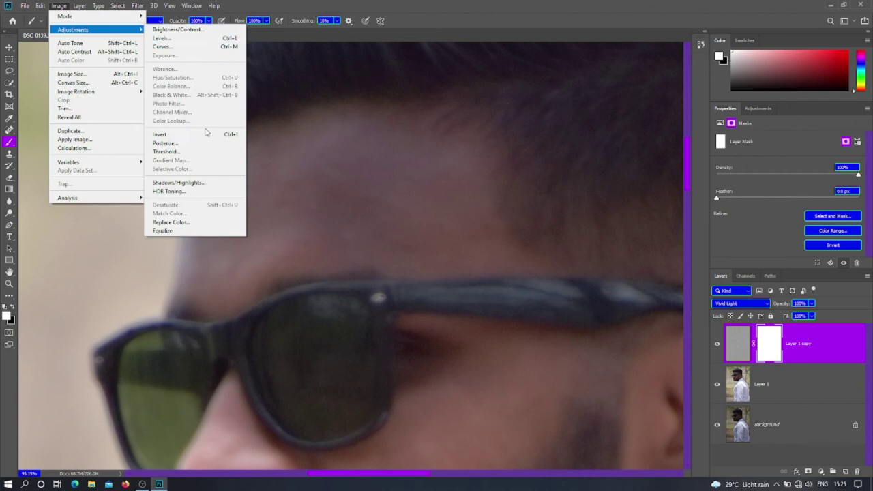
left_click(208, 134)
right_click(335, 196, "alt")
right_click(286, 189, "alt")
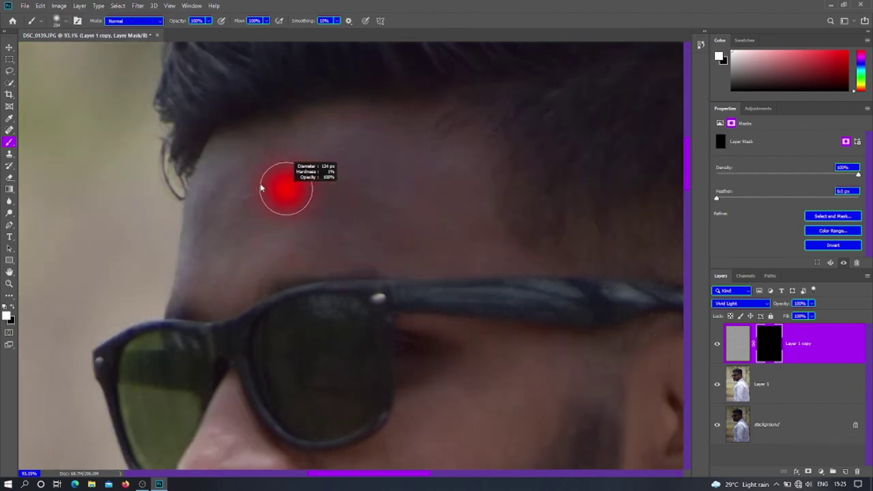
Paint white on the mask over the forehead, lower face, ear and neck
mouse_move(228, 161)
left_mouse_down()
mouse_move(200, 222)
mouse_move(211, 246)
mouse_move(197, 271)
mouse_move(221, 296)
mouse_move(220, 270)
mouse_move(250, 218)
mouse_move(318, 141)
mouse_move(312, 259)
left_mouse_up()
scroll(347, 166, "down", 3)
scroll(312, 304, "up", 3)
mouse_move(218, 409)
left_mouse_down()
mouse_move(637, 287)
mouse_move(579, 286)
left_mouse_up()
scroll(365, 352, "up", 1)
scroll(365, 352, "down", 1)
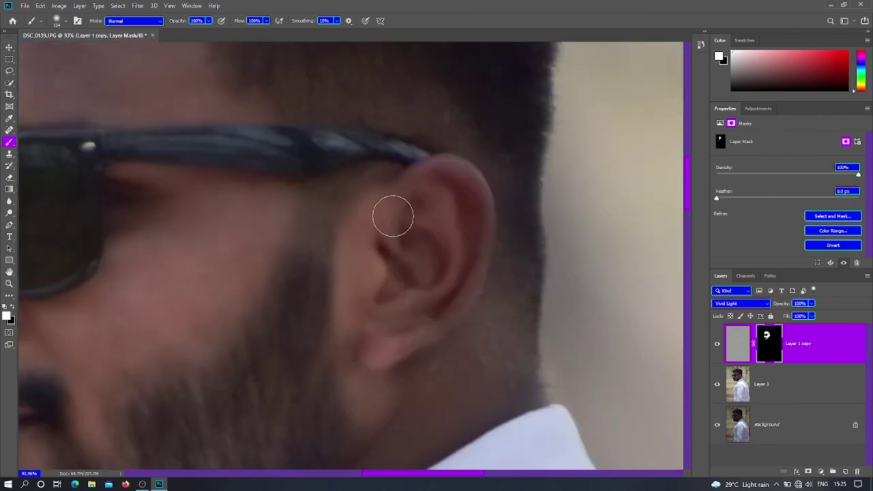
left_click_drag(391, 212, 511, 384)
scroll(511, 384, "down", 1)
scroll(596, 236, "down", 1)
scroll(367, 284, "down", 4)
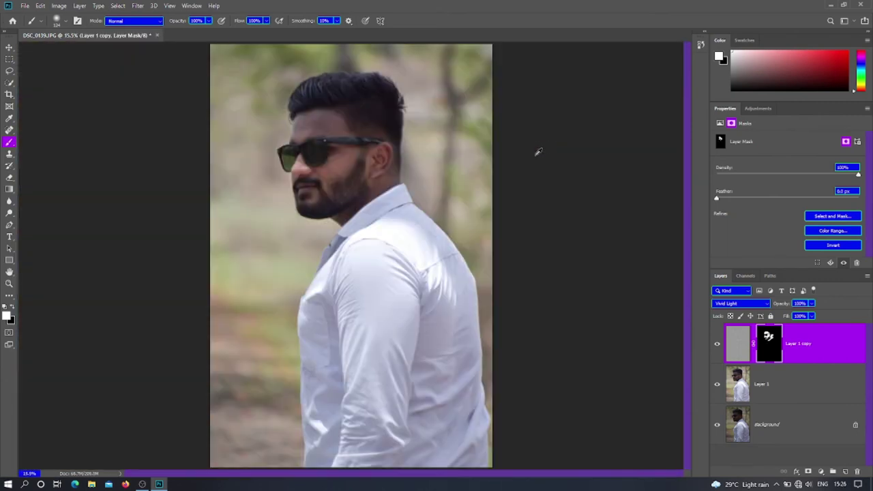
scroll(326, 130, "up", 1)
scroll(333, 106, "up", 1)
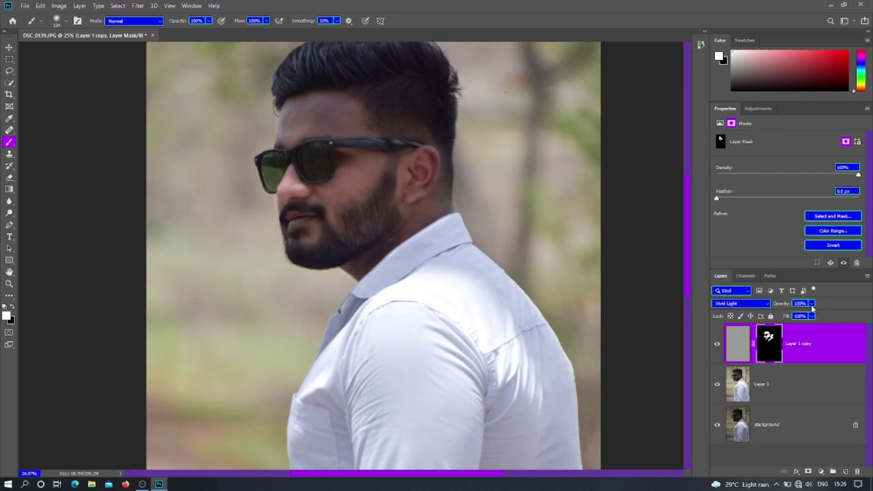
Merge the smoothing layer into Layer 1, duplicate it, and open Camera Raw Filter
key("Delete")
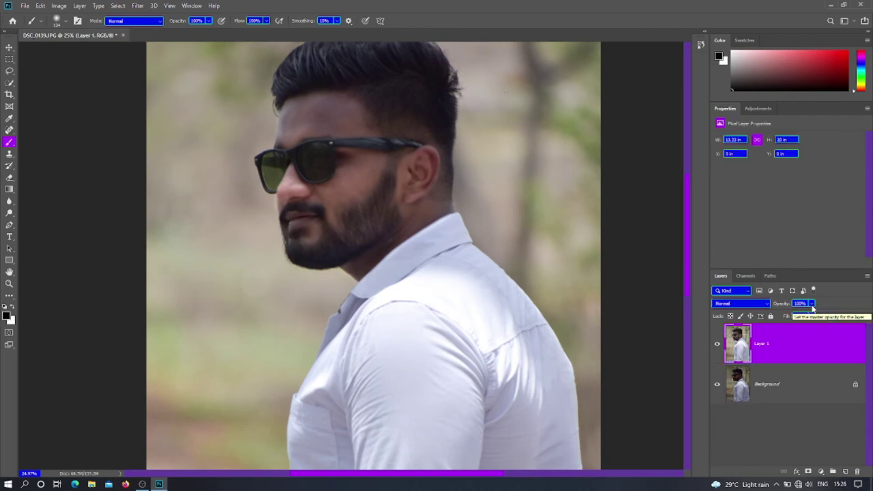
key("ctrl+j")
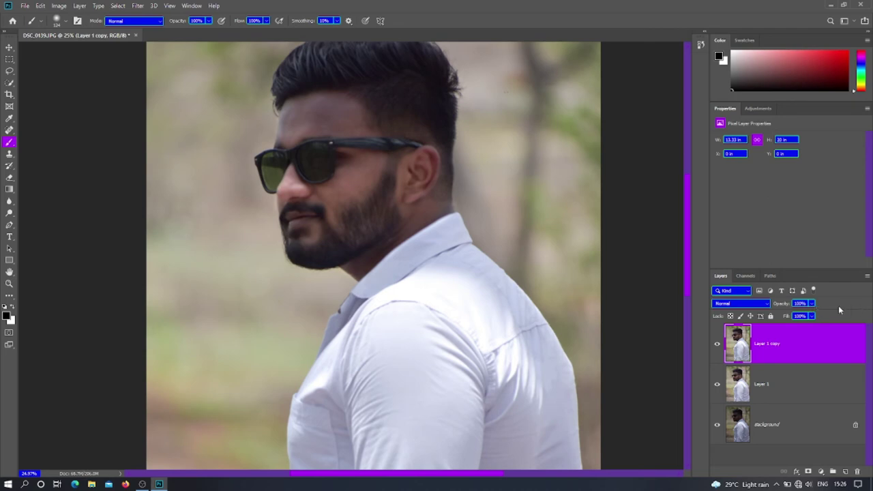
left_click(138, 7)
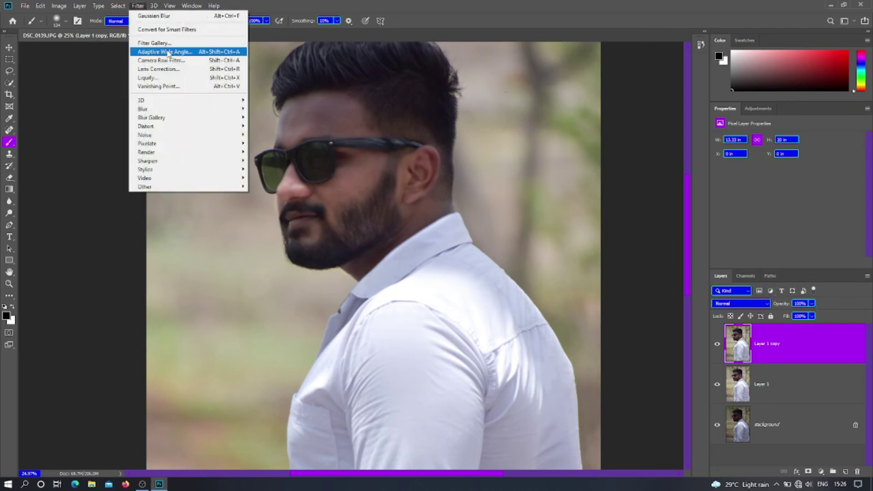
left_click(192, 64)
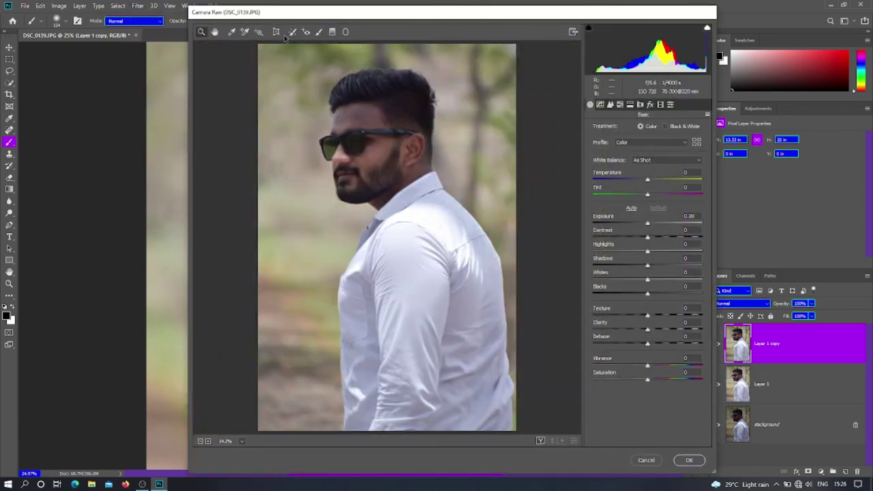
Paint +1.00 exposure over the man from head downward and apply it
left_click(319, 31)
left_click_drag(450, 96, 469, 421)
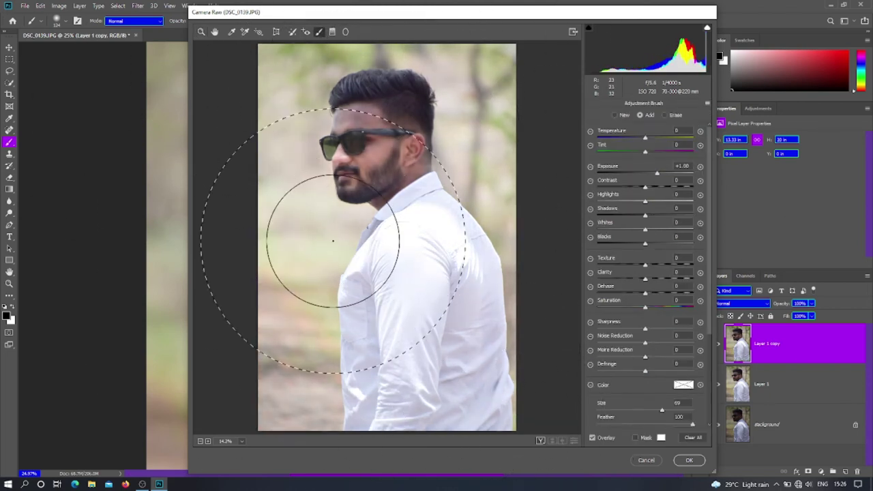
left_click(689, 461)
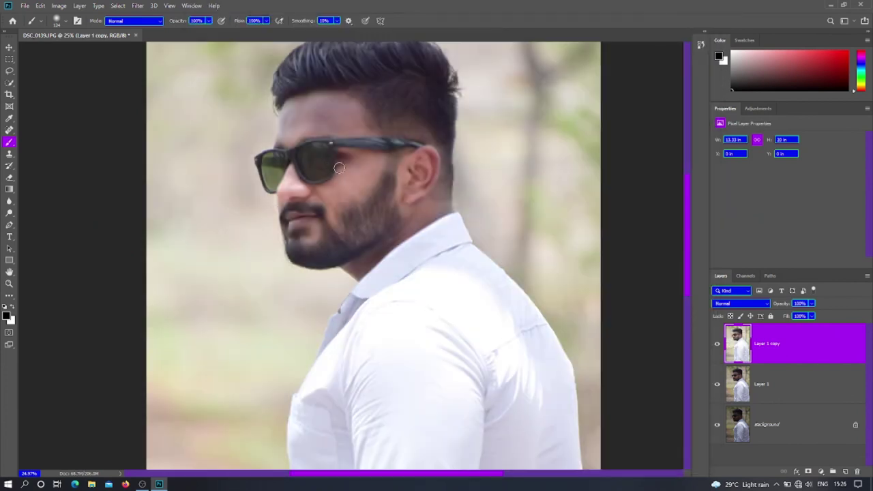
Switch back to the Brush tool on Layer 1 copy
scroll(300, 177, "down", 1)
scroll(301, 177, "up", 4)
scroll(335, 107, "up", 3)
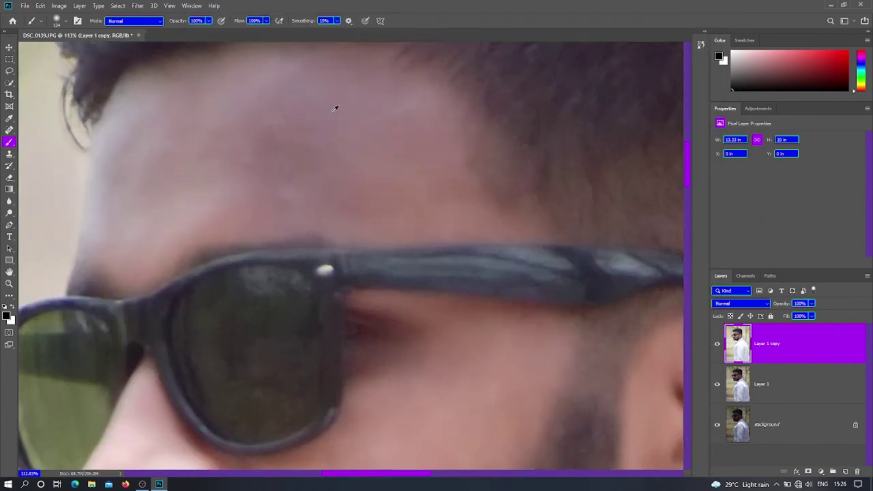
key("a")
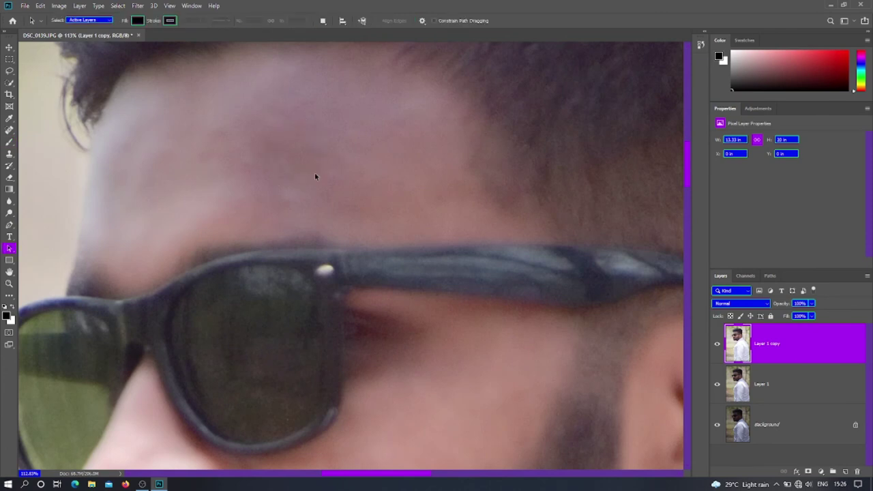
scroll(315, 176, "down", 3)
scroll(361, 177, "down", 1)
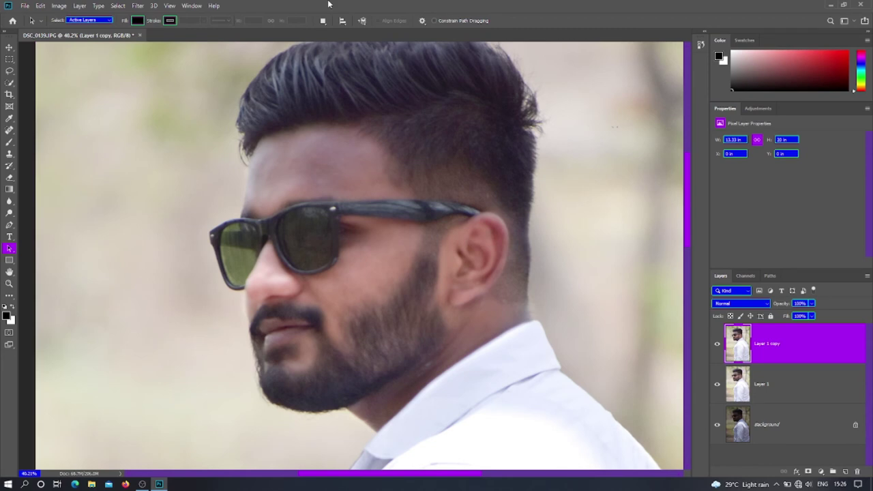
left_click(9, 142)
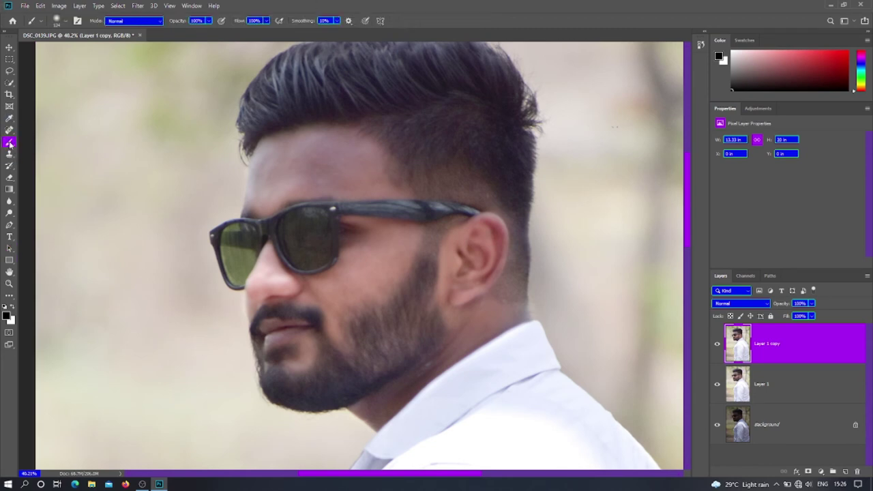
Select the Mixer Brush (Wet 20%, Load 75%, Mix 90%) and keep its paint colour black
right_click(9, 144)
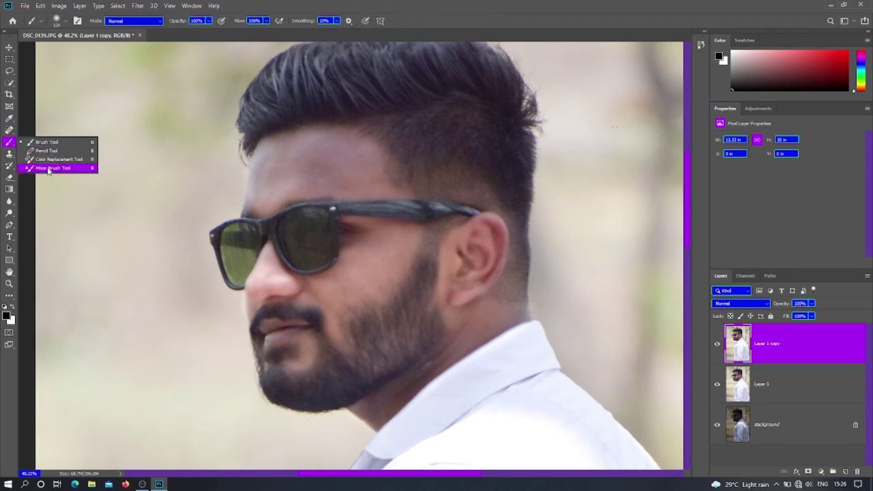
key("Escape")
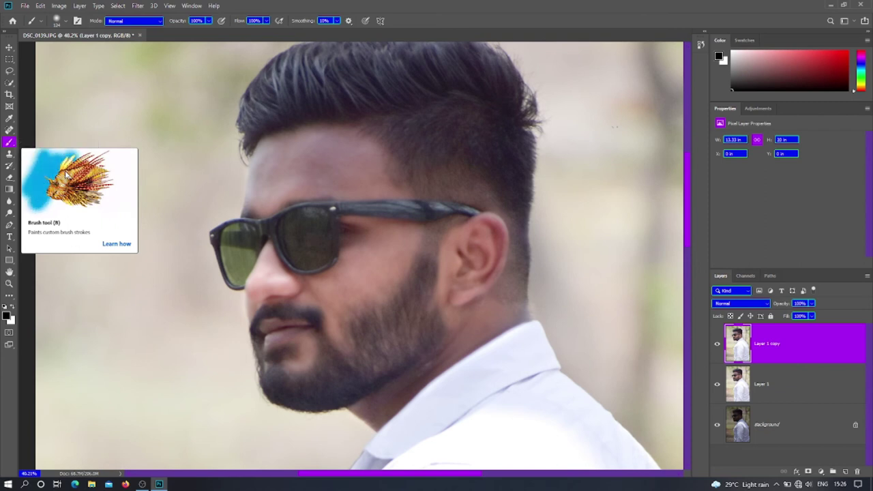
right_click(10, 143)
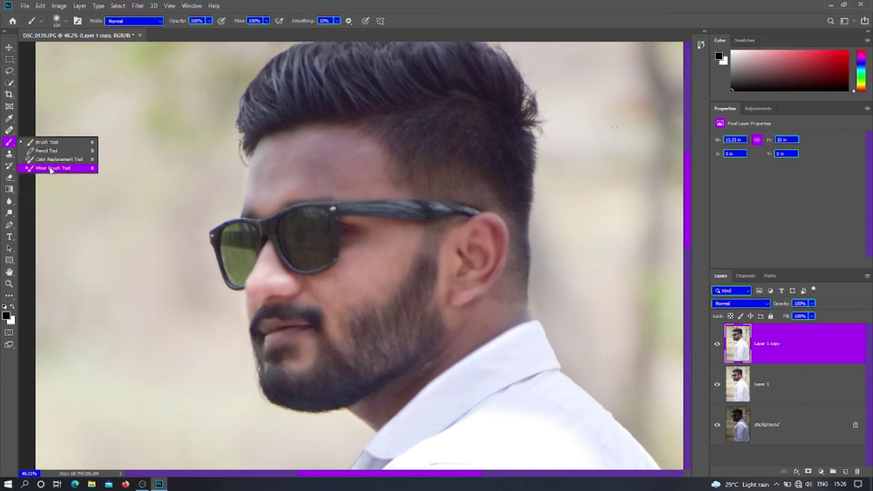
left_click(50, 168)
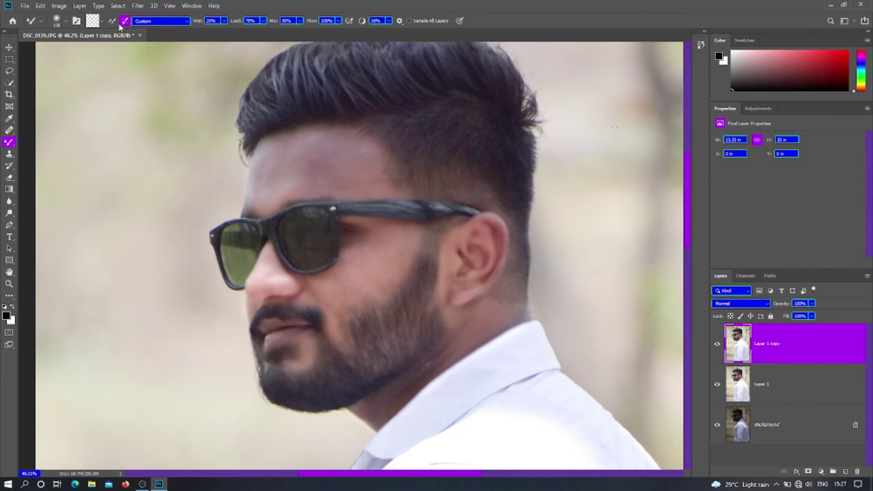
left_click(94, 22)
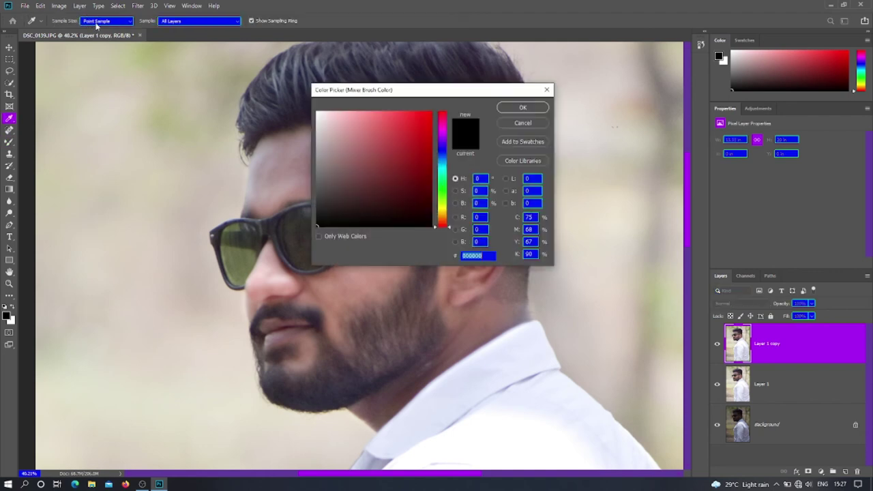
left_click(516, 124)
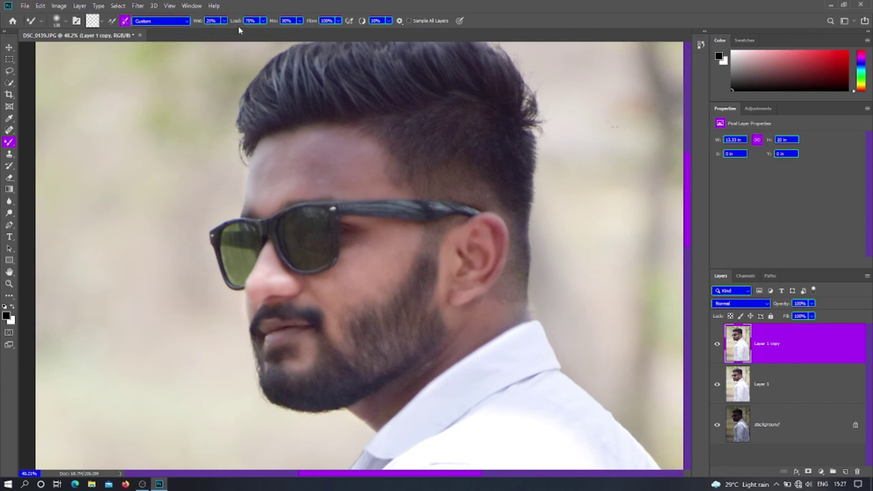
Set the Mixer Brush Wet and Load values to 75%
left_click_drag(234, 23, 237, 23)
left_click(233, 21)
key("Return")
scroll(341, 160, "up", 3)
scroll(240, 113, "up", 1)
scroll(290, 143, "up", 1)
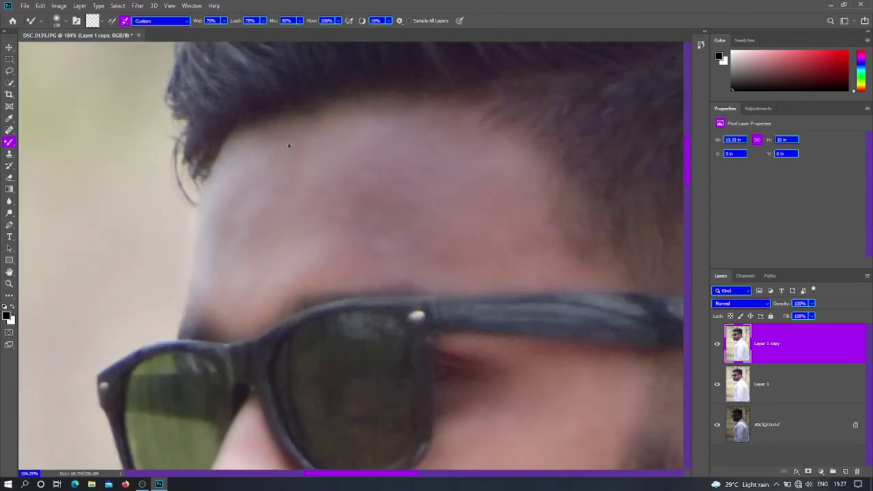
scroll(287, 143, "up", 1)
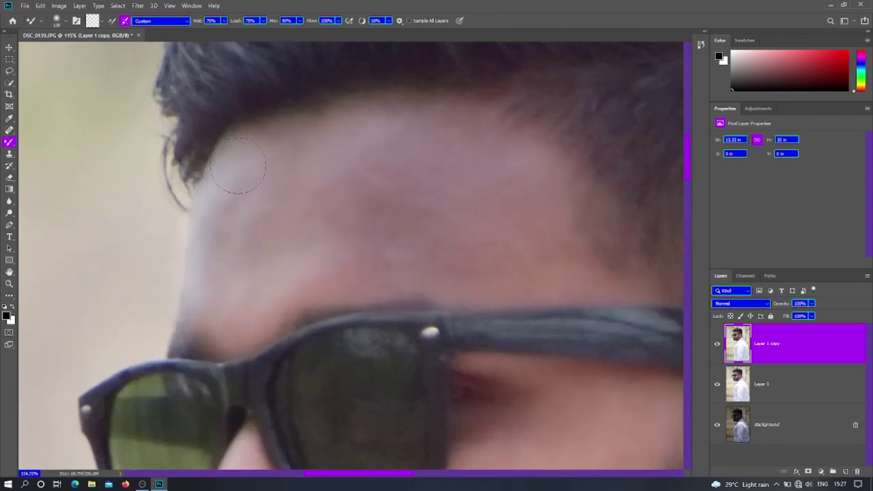
Brush across the forehead beside the left brow to blend the skin smooth
mouse_move(205, 288)
left_mouse_down()
mouse_move(293, 264)
mouse_move(439, 341)
left_mouse_up()
scroll(521, 355, "down", 2)
scroll(505, 368, "down", 2)
scroll(478, 388, "down", 2)
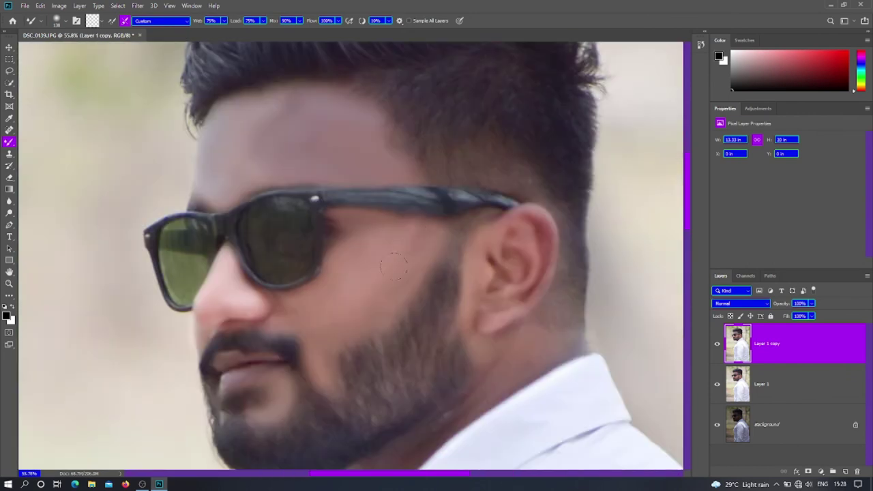
scroll(461, 403, "down", 3)
scroll(375, 246, "up", 3)
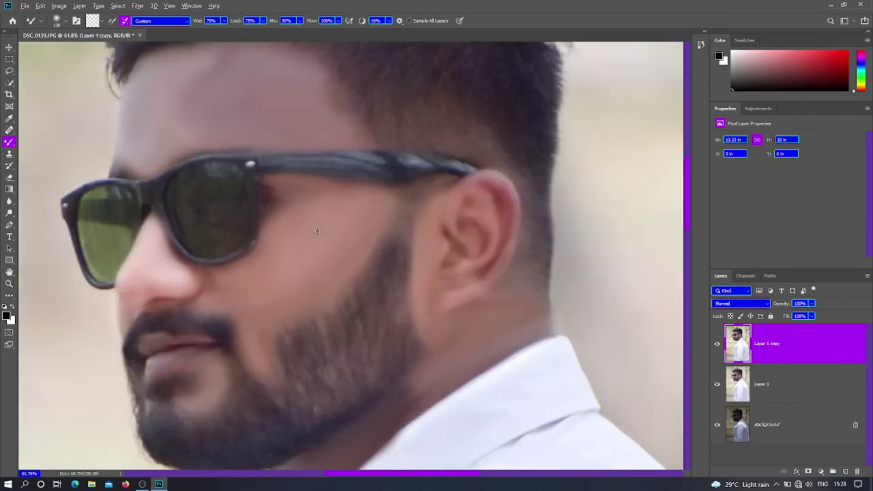
scroll(336, 216, "down", 2)
scroll(335, 215, "down", 2)
scroll(322, 223, "down", 2)
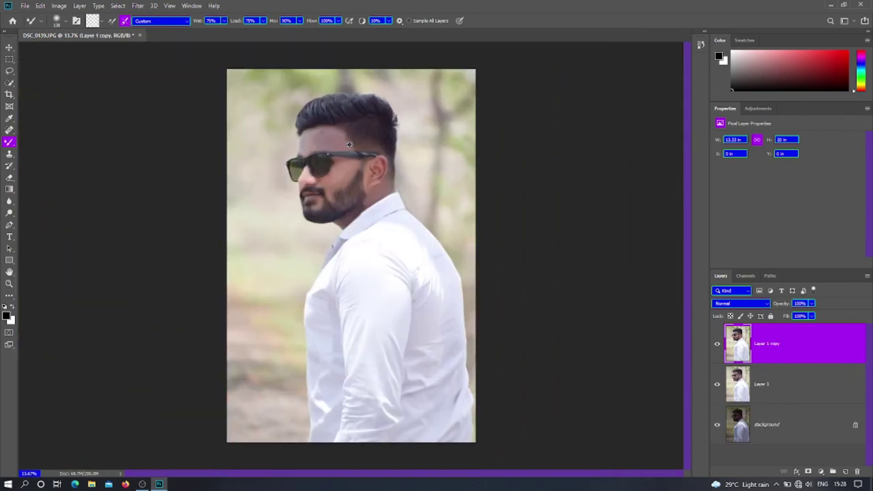
Hide Layer 1 copy and Layer 1 to compare with the original, then reshow Layer 1 copy
scroll(348, 146, "up", 1)
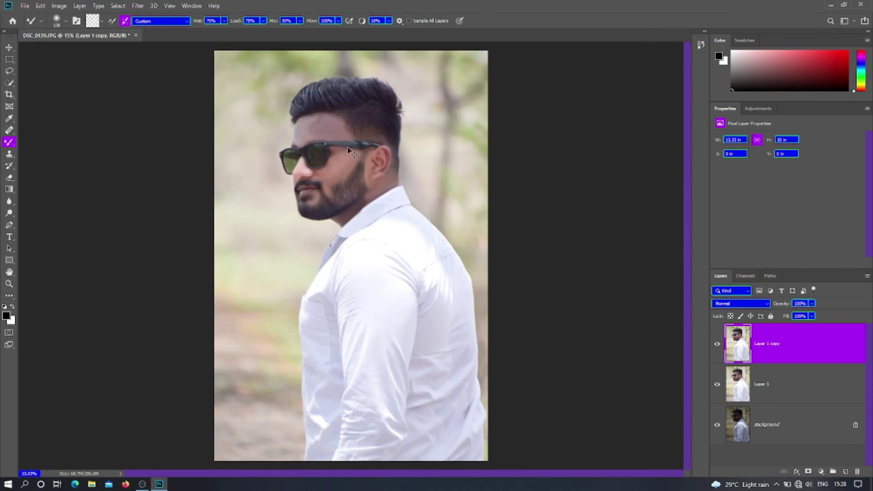
key("ctrl+z")
key("ctrl+j")
left_click(717, 343)
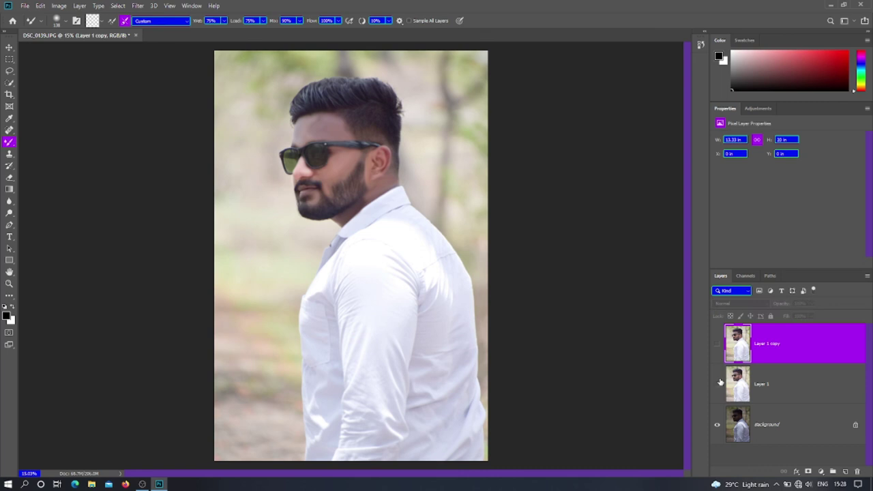
left_click(717, 384)
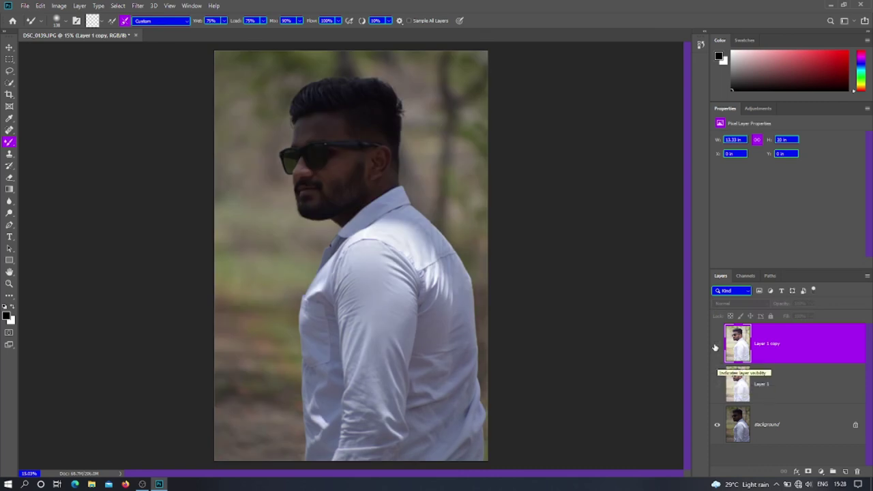
left_click(717, 344)
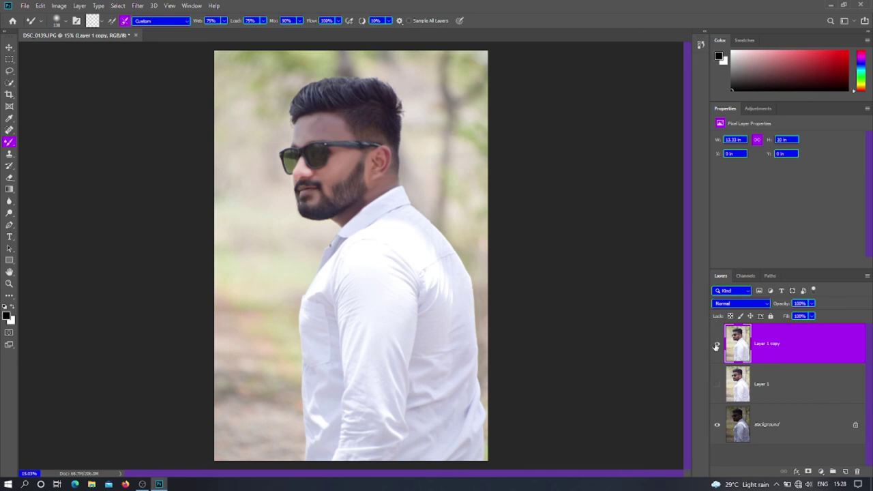